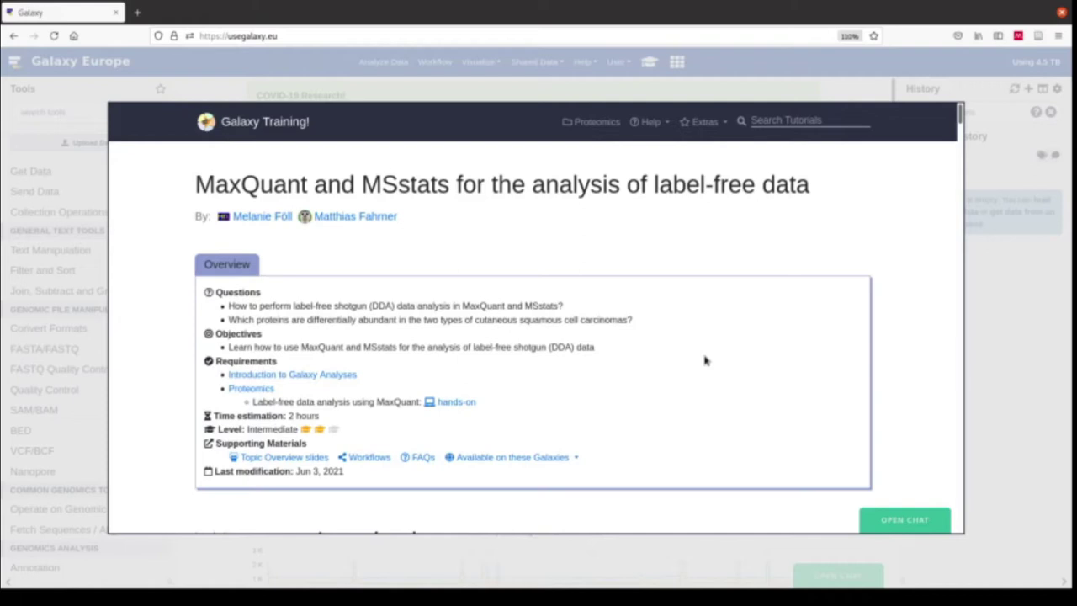
Copy the three Zenodo dataset URLs from the tutorial's Get data section, then close the tutorial.
{"action": "left_click", "coordinate": [733, 85]}
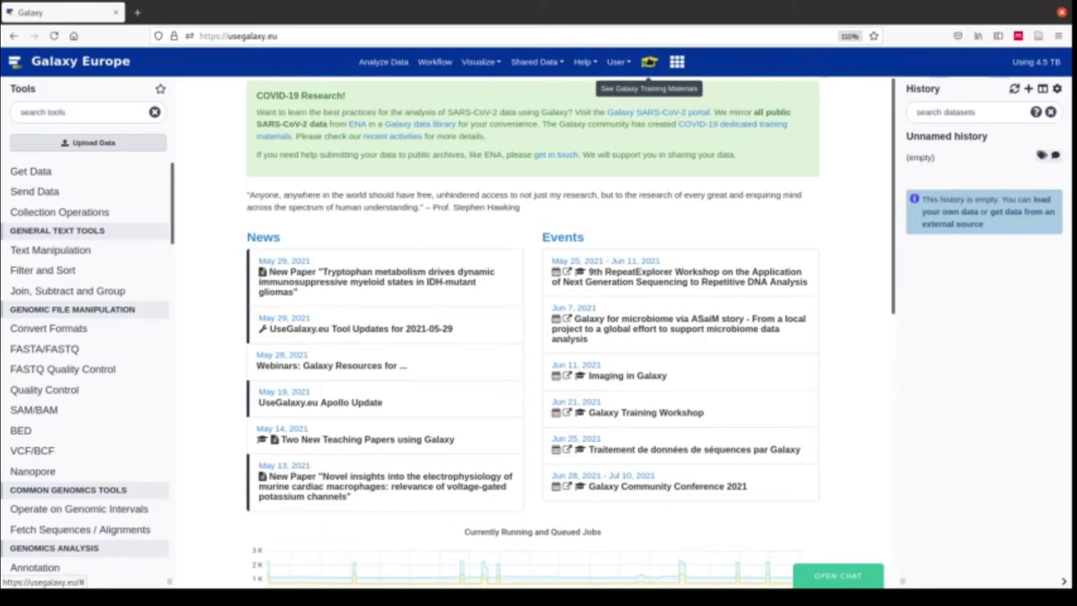
{"action": "left_click", "coordinate": [649, 63]}
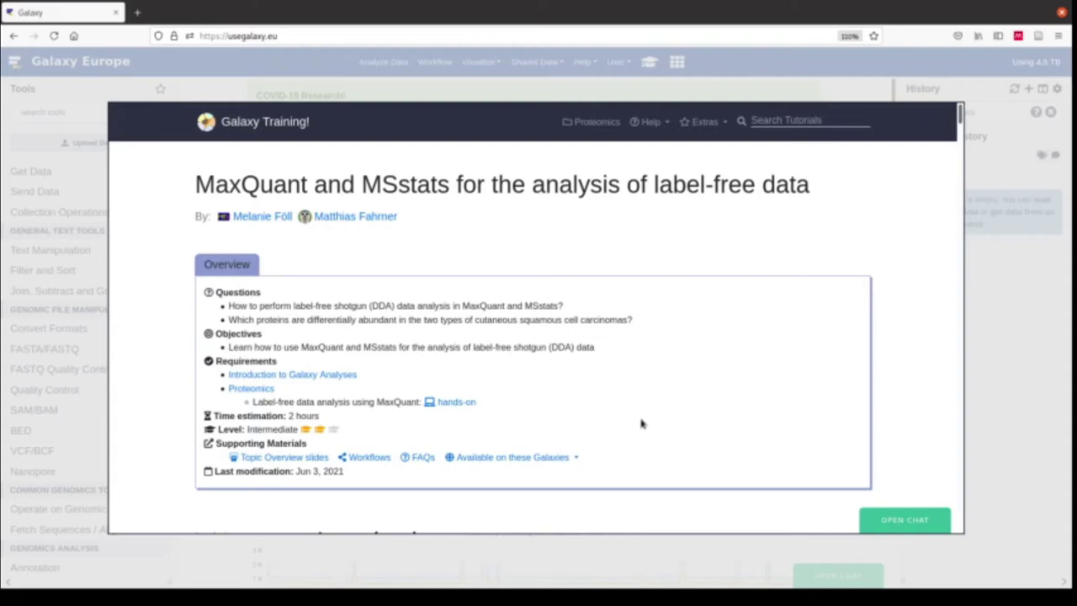
{"action": "scroll", "coordinate": [642, 423], "scroll_direction": "down", "scroll_amount": 10}
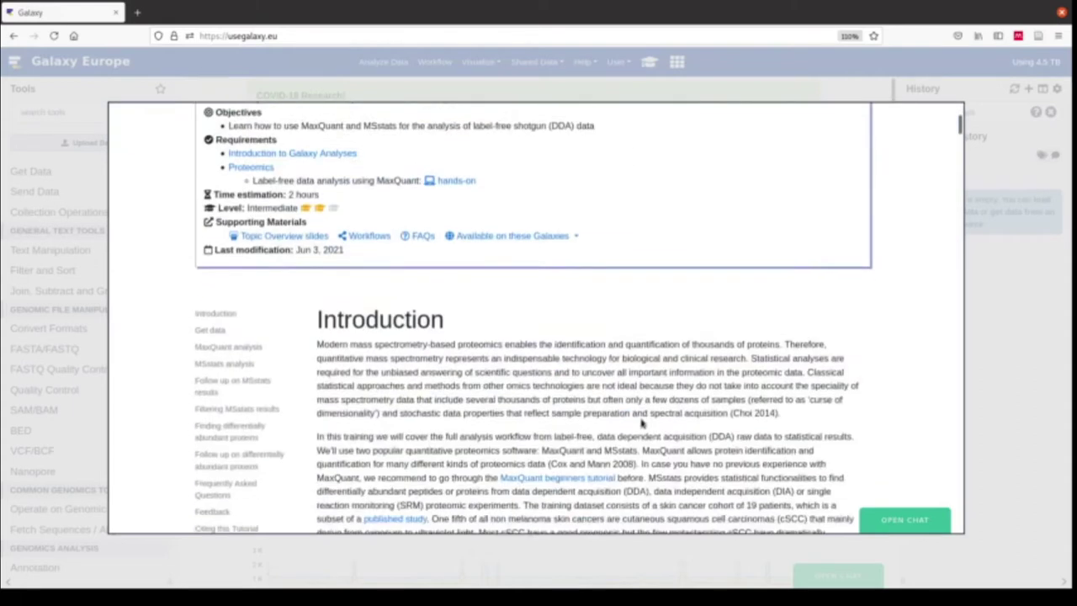
{"action": "scroll", "coordinate": [641, 423], "scroll_direction": "down", "scroll_amount": 5}
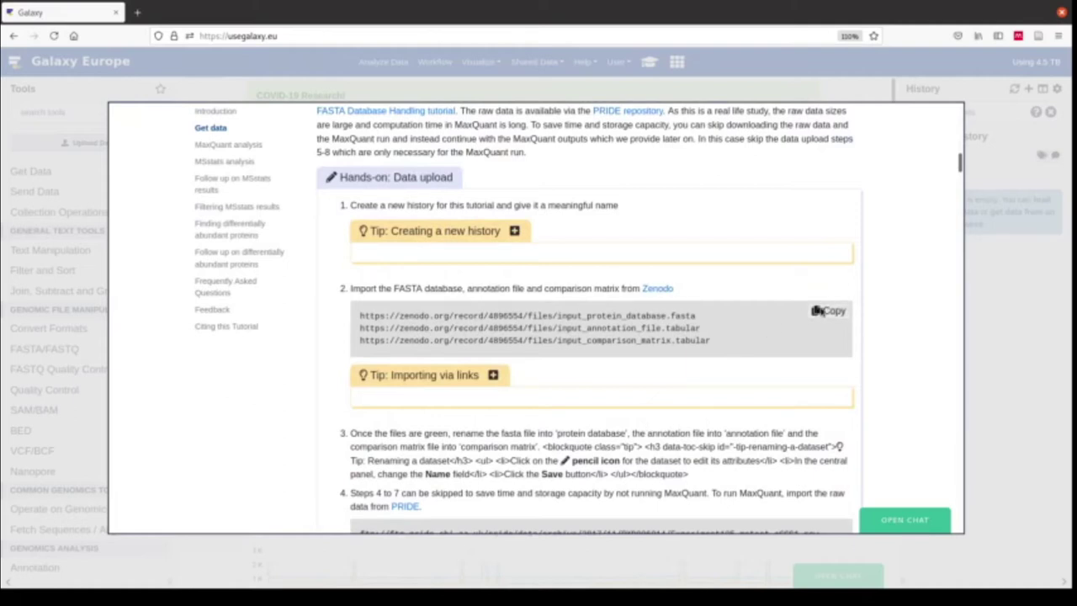
{"action": "left_click", "coordinate": [829, 311]}
{"action": "key", "text": "ctrl+c"}
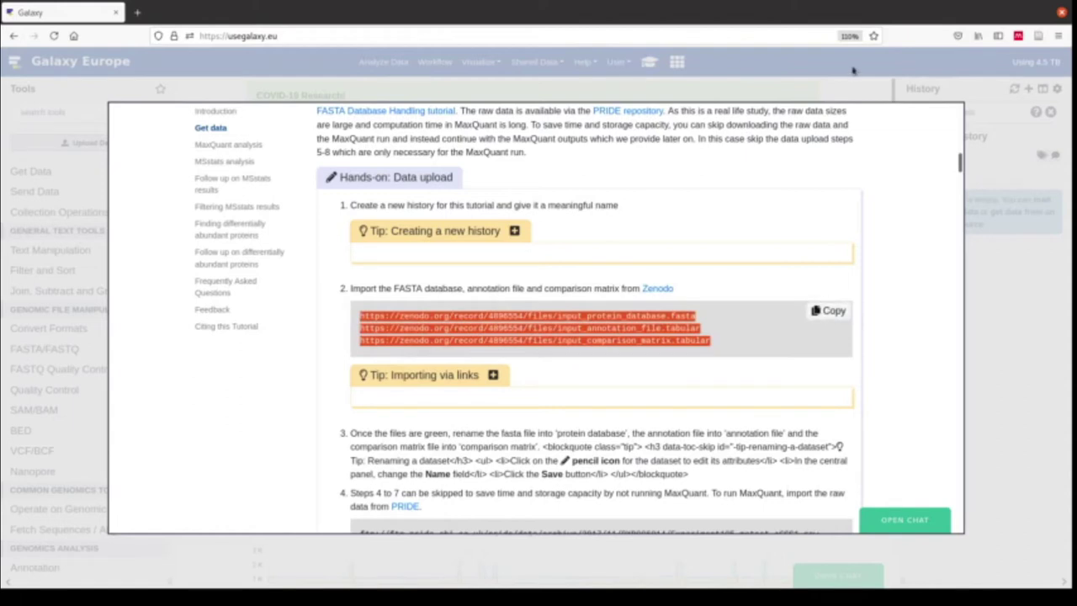
{"action": "left_click", "coordinate": [834, 92]}
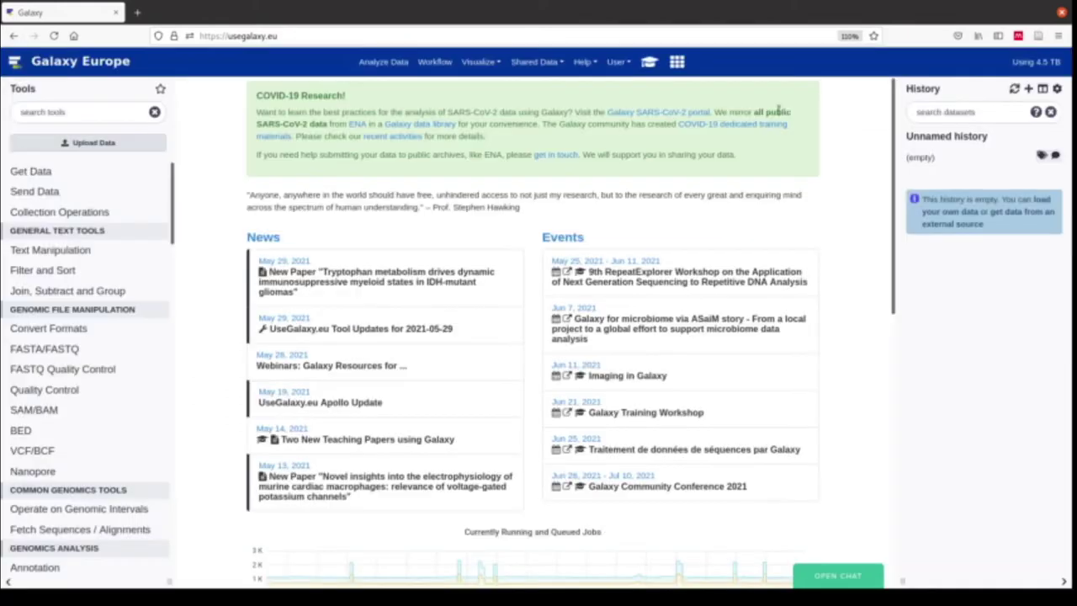
Paste the three Zenodo URLs into a Paste/Fetch upload entry and start importing them.
{"action": "left_click", "coordinate": [112, 144]}
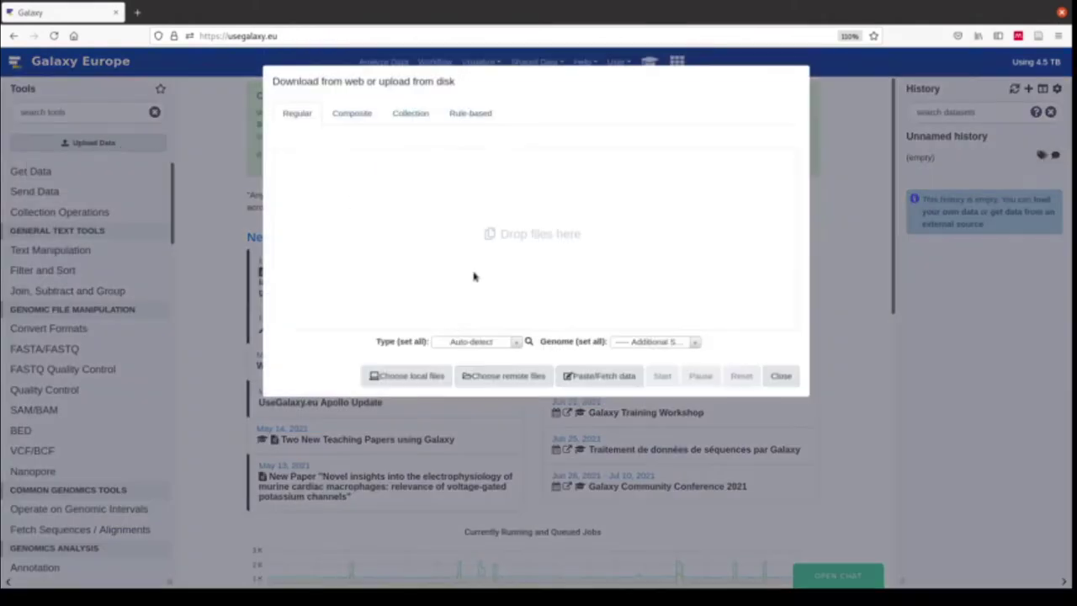
{"action": "left_click", "coordinate": [598, 376]}
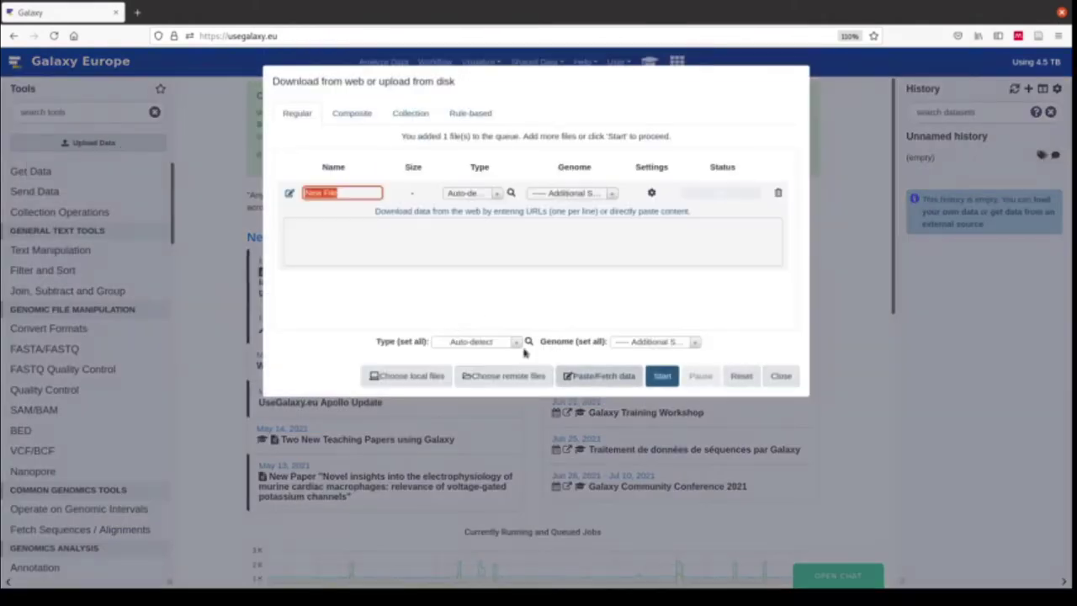
{"action": "left_click", "coordinate": [444, 231]}
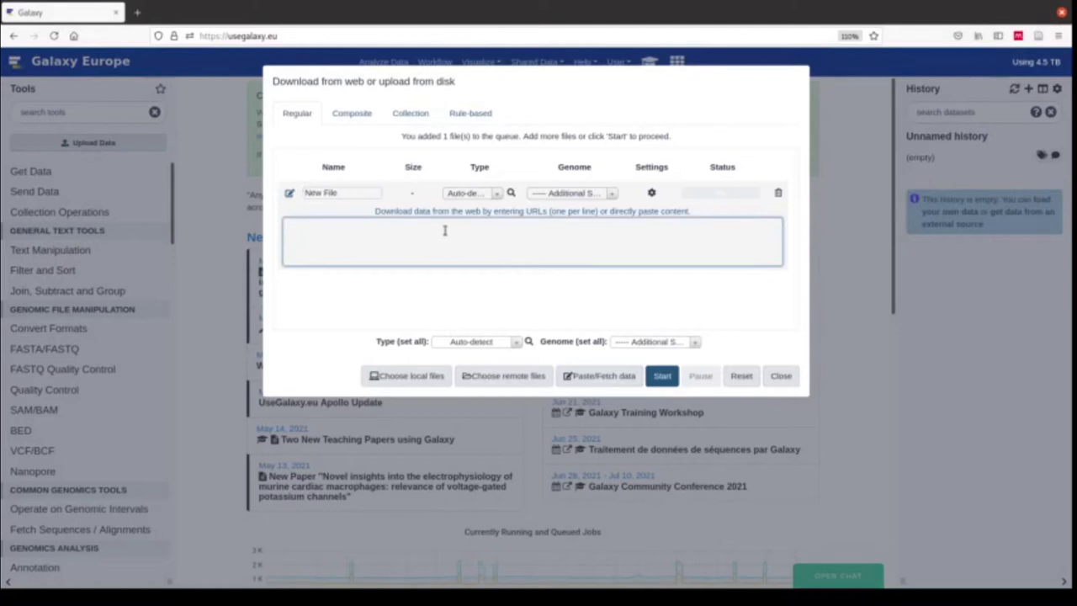
{"action": "key", "text": "ctrl+v"}
{"action": "left_click", "coordinate": [662, 376]}
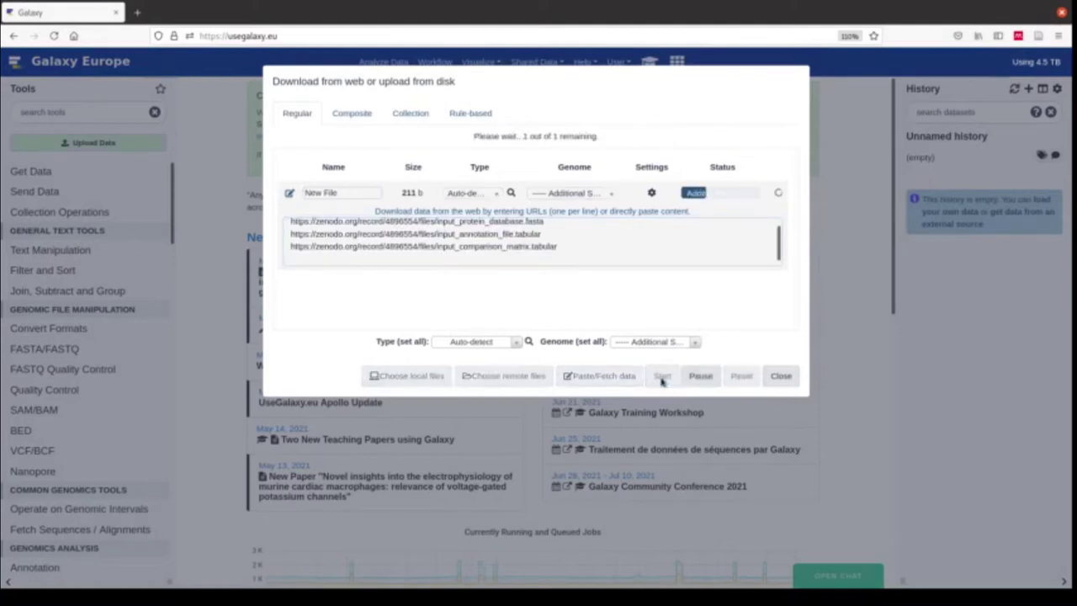
{"action": "left_click", "coordinate": [781, 376]}
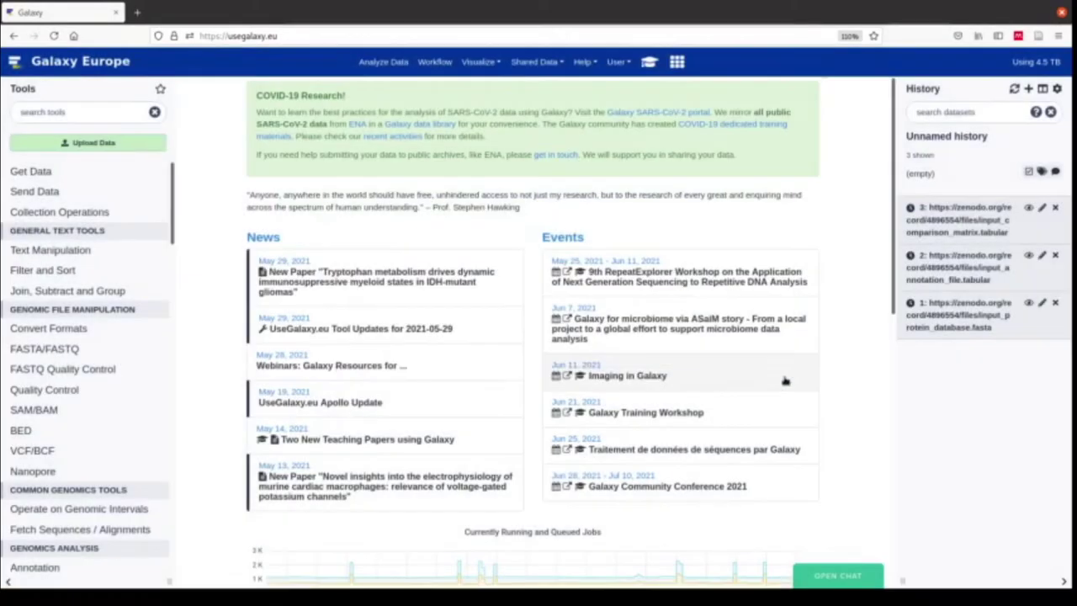
Rename 'Unnamed history' to 'MaxQuant and MSstats label-free proteomics training'.
{"action": "left_click", "coordinate": [981, 139]}
{"action": "type", "text": "Max"}
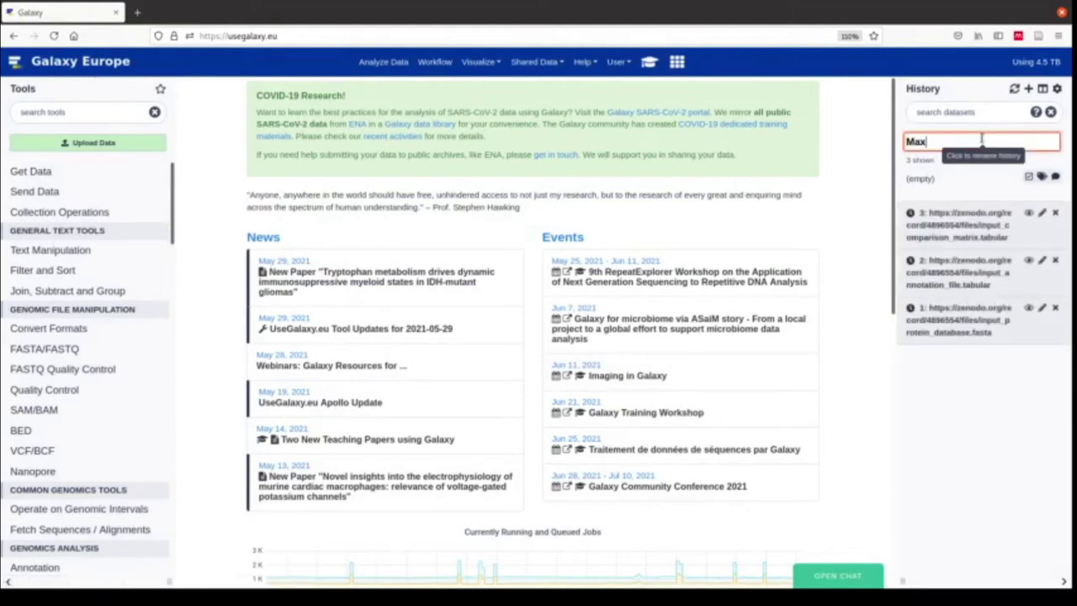
{"action": "type", "text": "Quant and MSstats label-fre"}
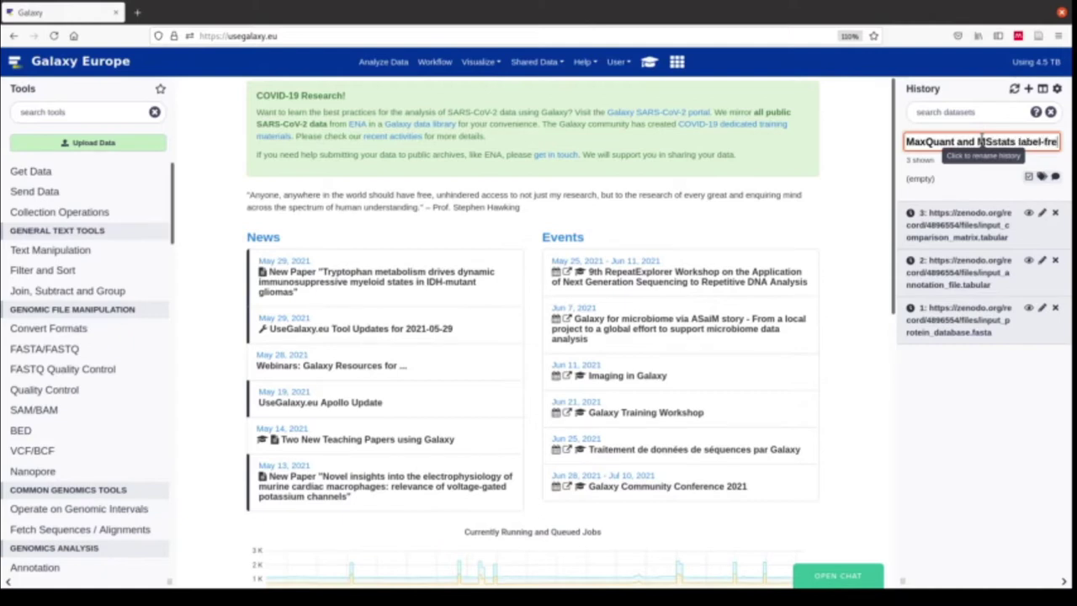
{"action": "type", "text": "e proteomics training"}
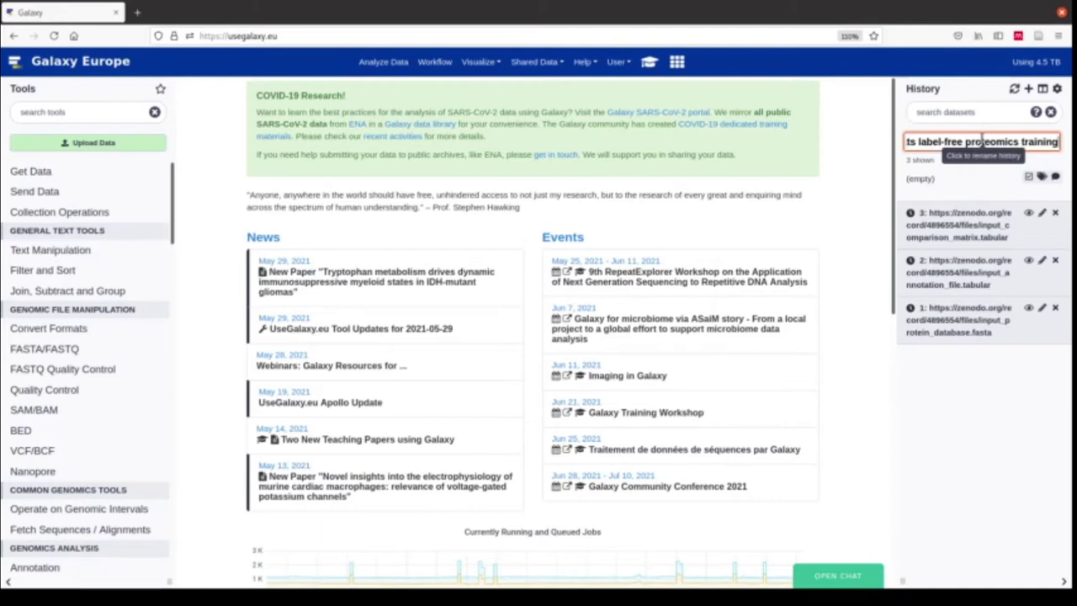
{"action": "key", "text": "Return"}
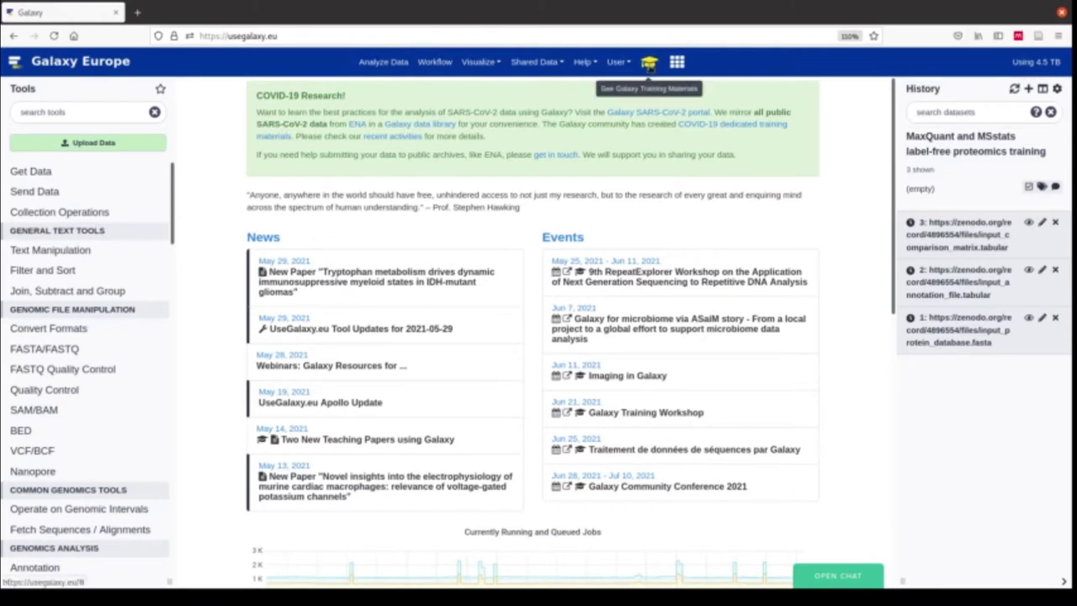
Copy the PRIDE FTP raw-file link list from the tutorial's step 4, then close the tutorial.
{"action": "left_click", "coordinate": [649, 65]}
{"action": "scroll", "coordinate": [644, 371], "scroll_direction": "down", "scroll_amount": 2}
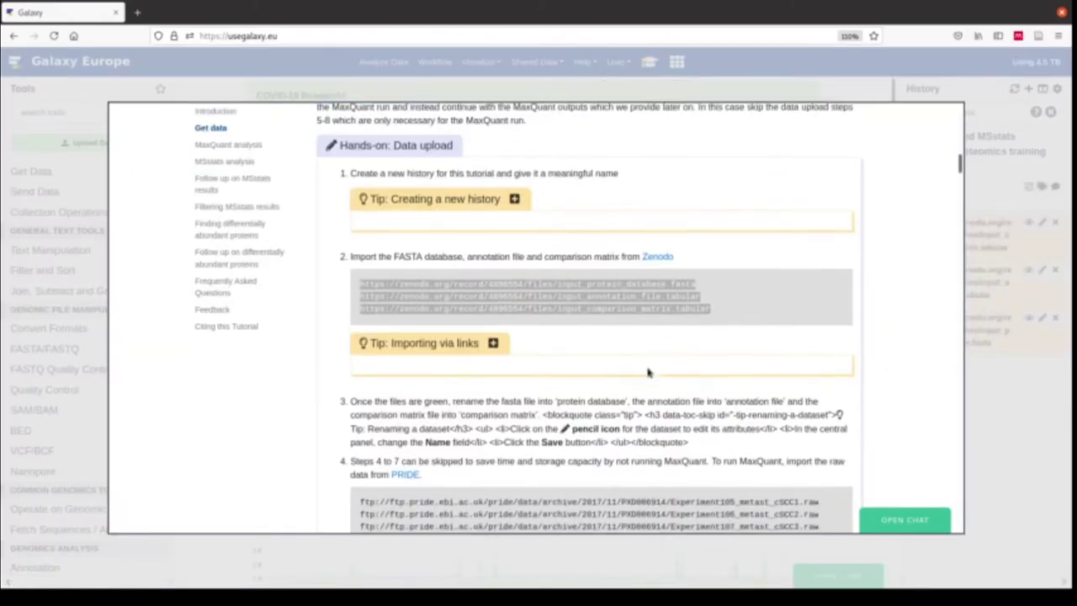
{"action": "scroll", "coordinate": [647, 369], "scroll_direction": "down", "scroll_amount": 4}
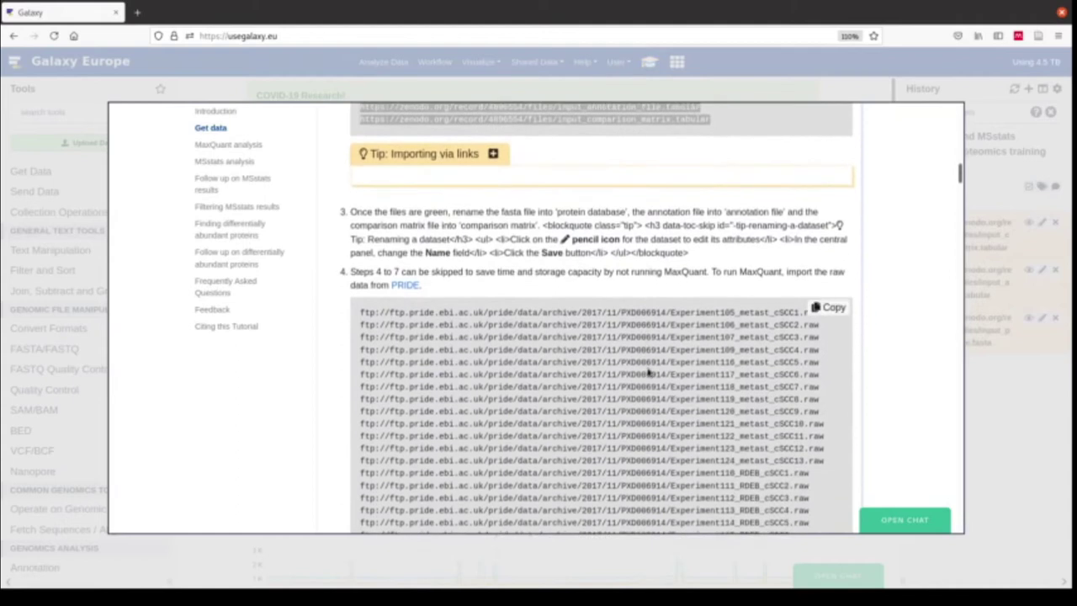
{"action": "scroll", "coordinate": [648, 372], "scroll_direction": "down", "scroll_amount": 4}
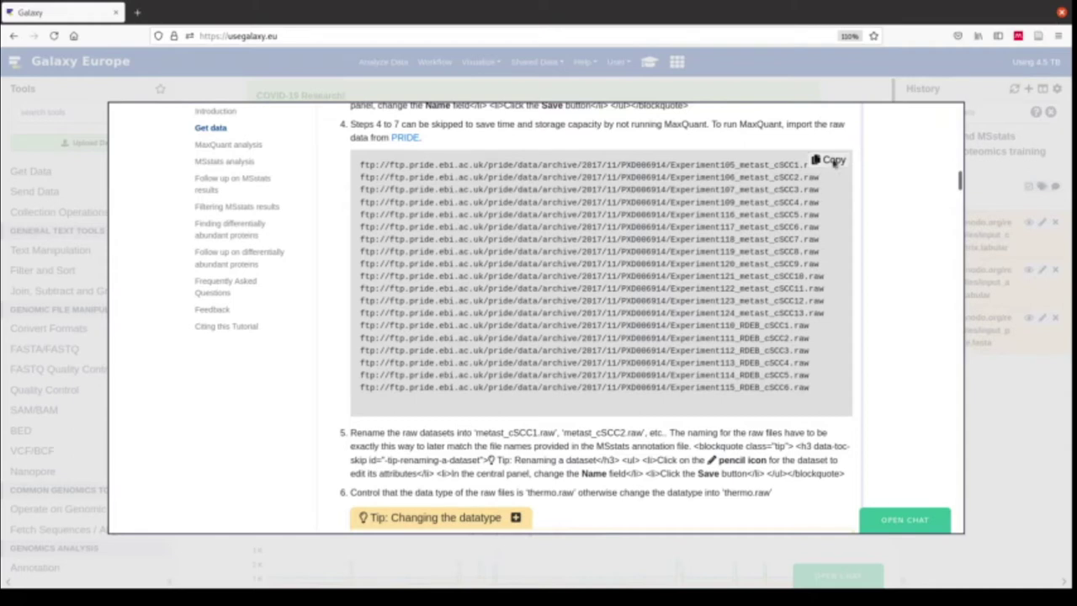
{"action": "left_click", "coordinate": [834, 161]}
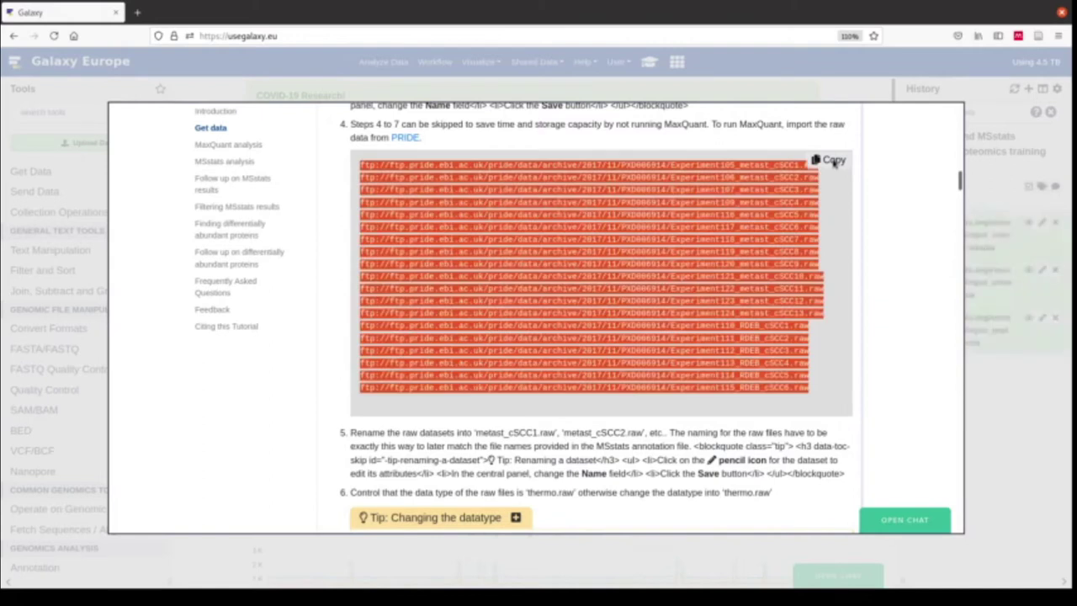
{"action": "left_click", "coordinate": [829, 90]}
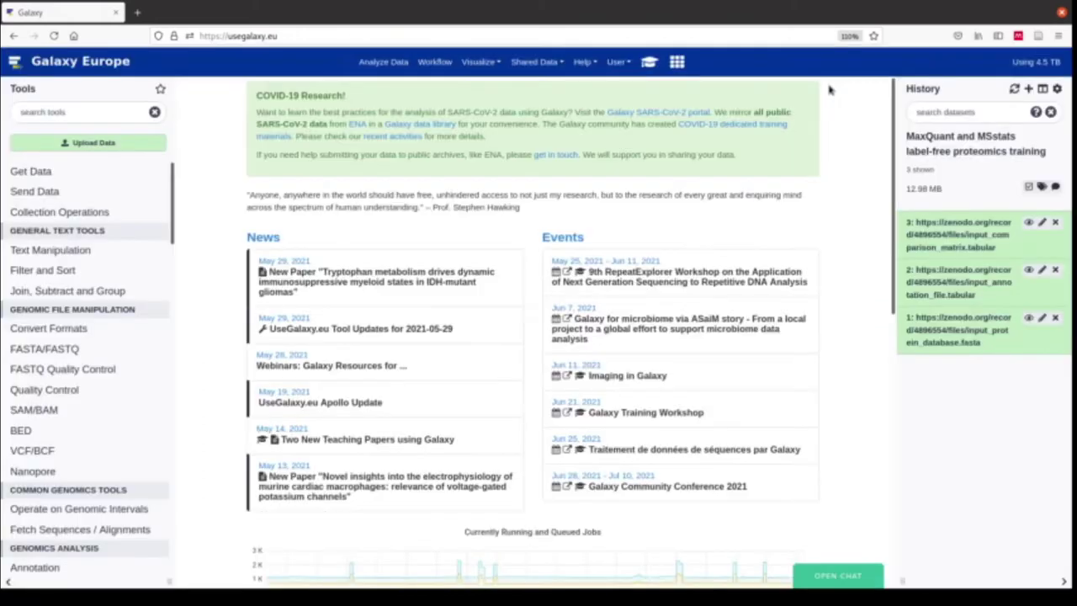
Paste the PRIDE FTP raw-file links into a second Paste/Fetch upload entry.
{"action": "left_click", "coordinate": [75, 144]}
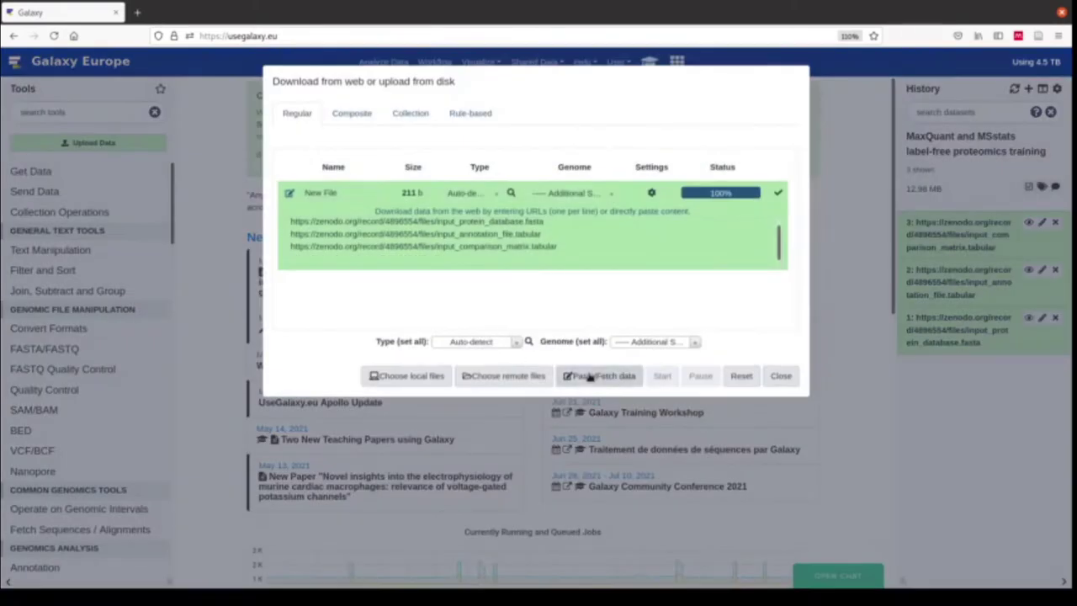
{"action": "left_click", "coordinate": [589, 376]}
{"action": "scroll", "coordinate": [562, 257], "scroll_direction": "down", "scroll_amount": 1}
{"action": "left_click", "coordinate": [496, 312]}
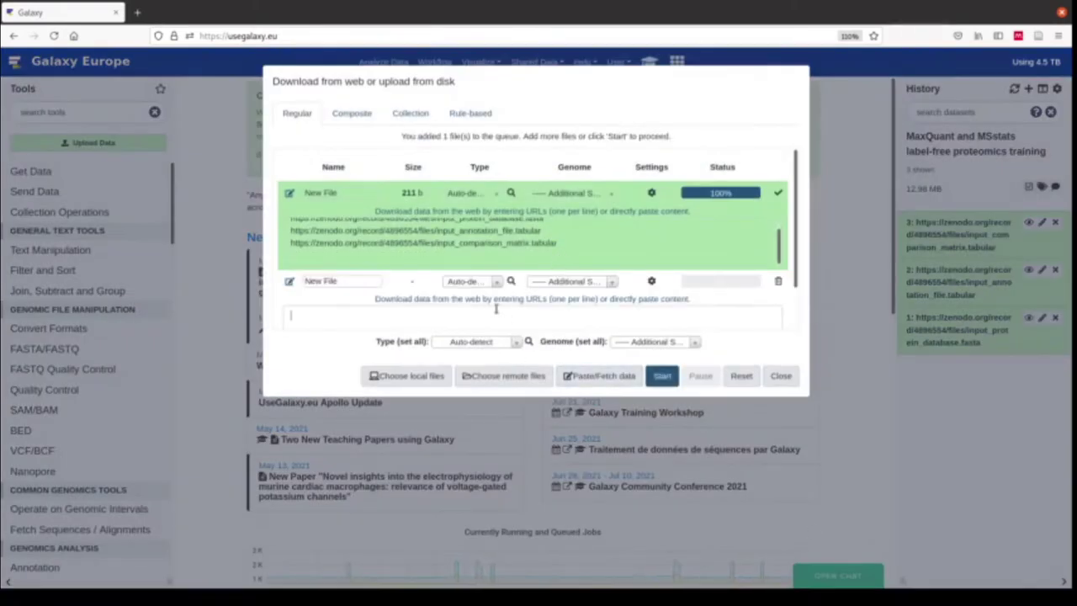
{"action": "key", "text": "ctrl+v"}
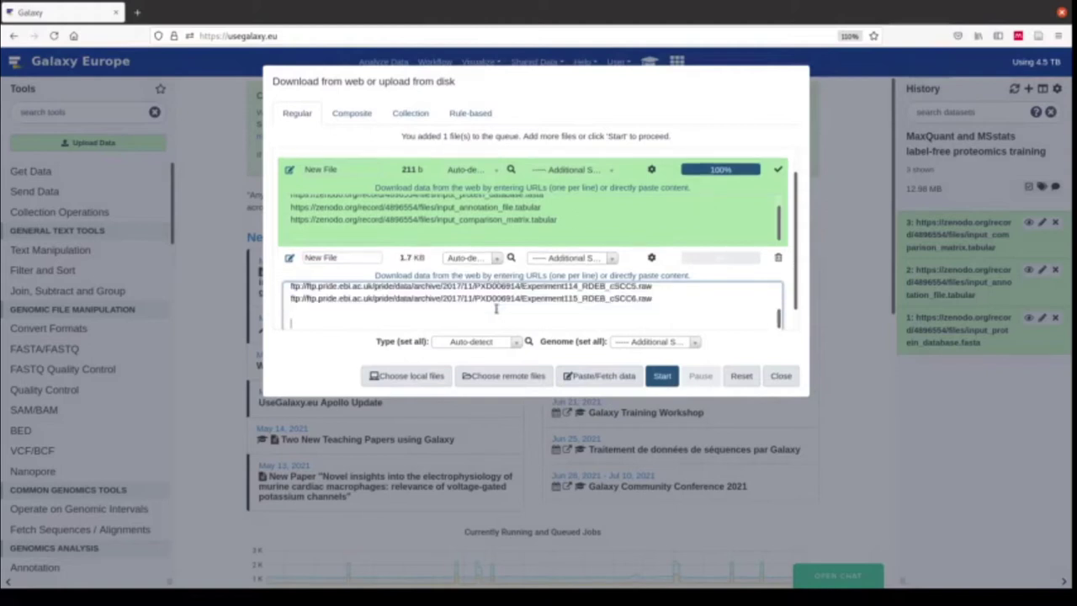
{"action": "scroll", "coordinate": [497, 309], "scroll_direction": "up", "scroll_amount": 1}
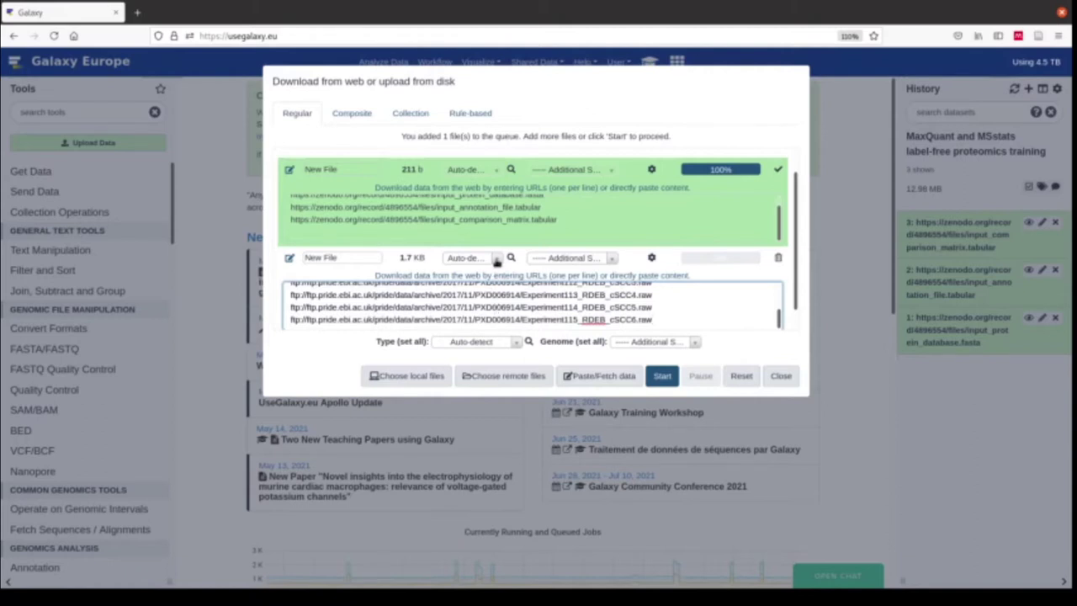
Set the second upload's datatype to thermo.raw and start the upload.
{"action": "left_click", "coordinate": [497, 261]}
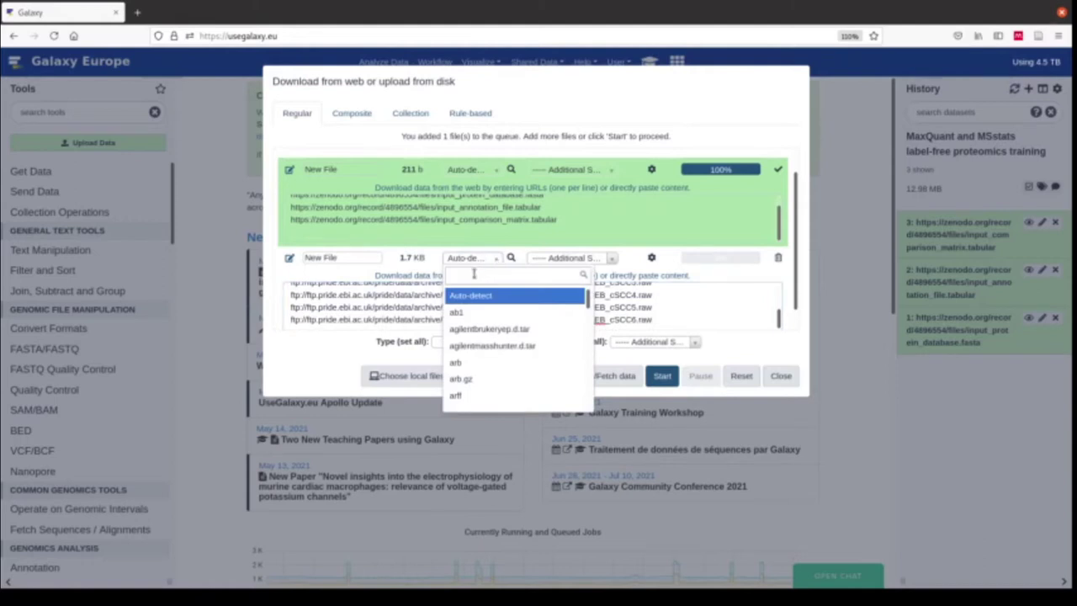
{"action": "type", "text": "therm"}
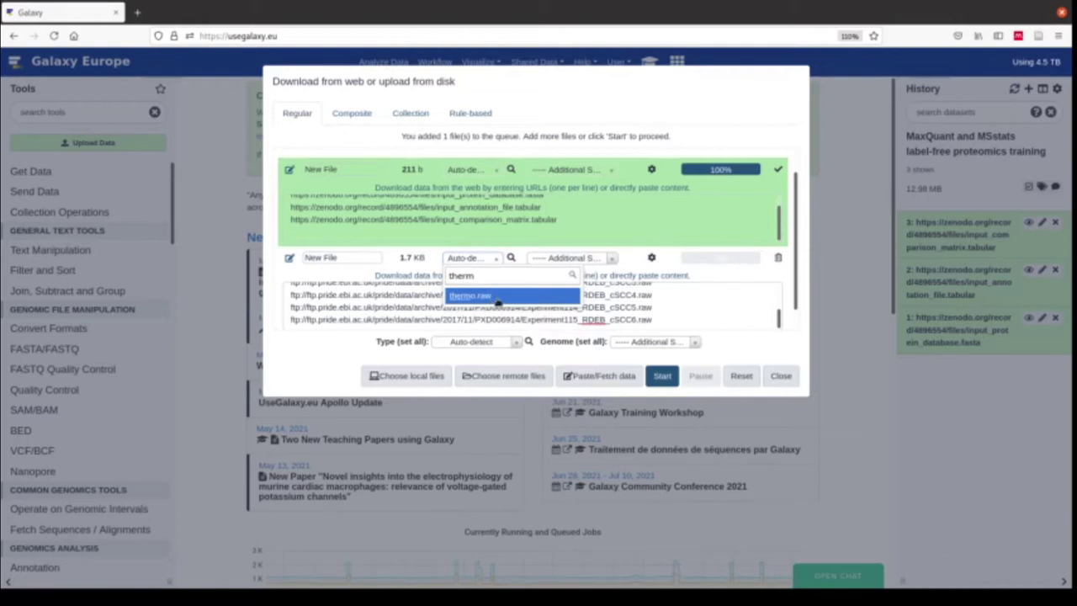
{"action": "left_click", "coordinate": [497, 299]}
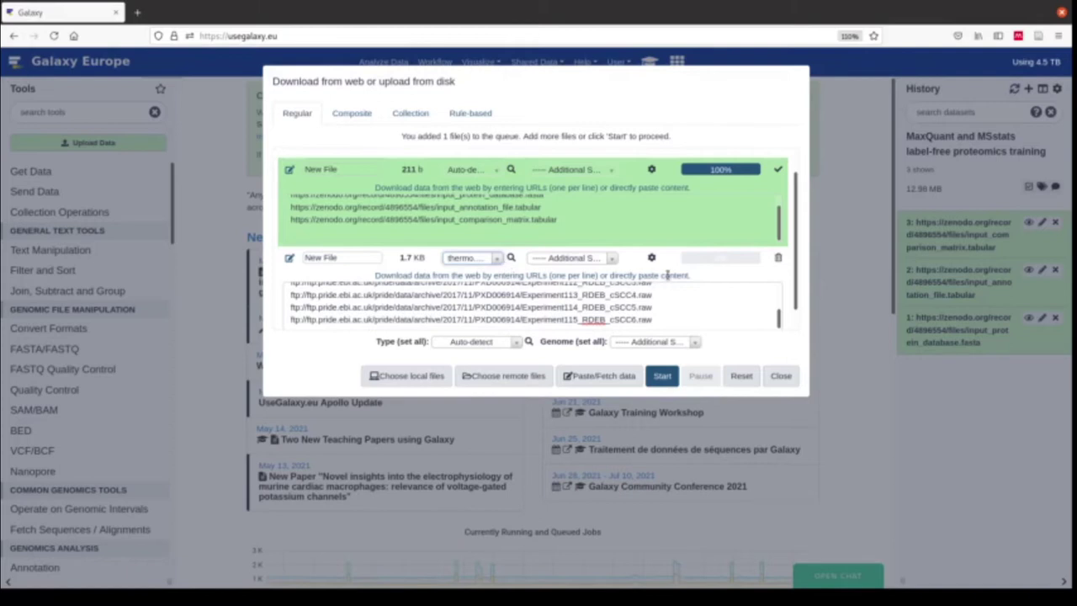
{"action": "scroll", "coordinate": [665, 275], "scroll_direction": "down", "scroll_amount": 1}
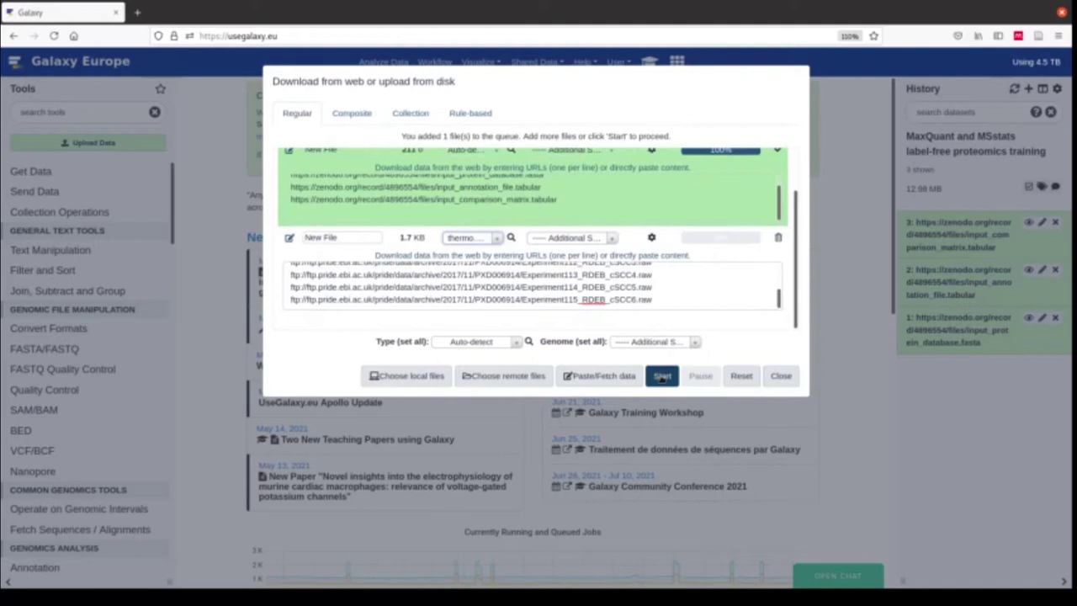
{"action": "left_click", "coordinate": [662, 376]}
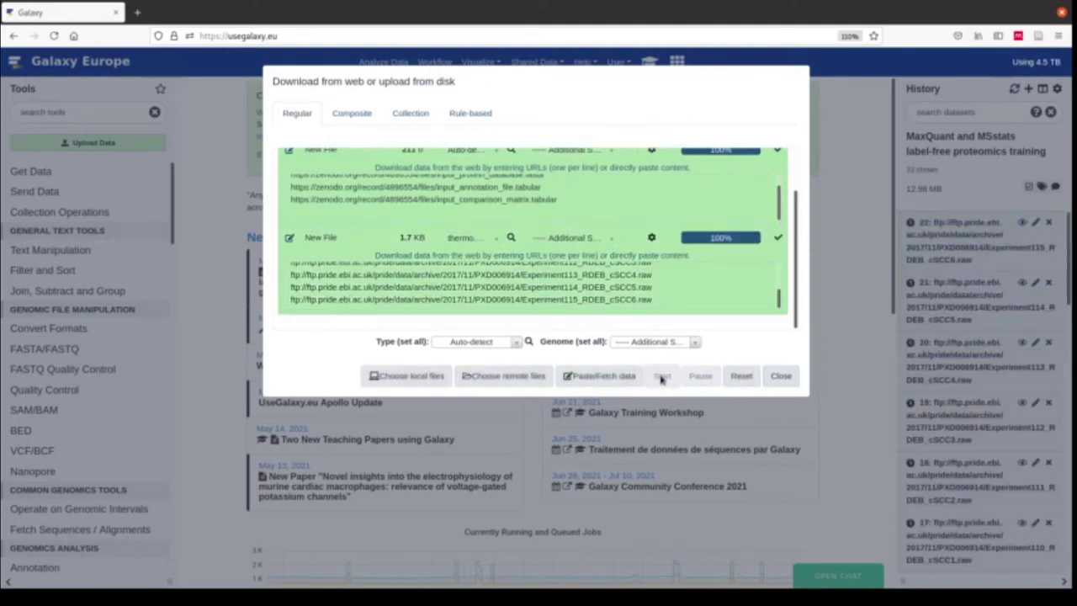
{"action": "left_click", "coordinate": [780, 377]}
{"action": "scroll", "coordinate": [994, 379], "scroll_direction": "down", "scroll_amount": 10}
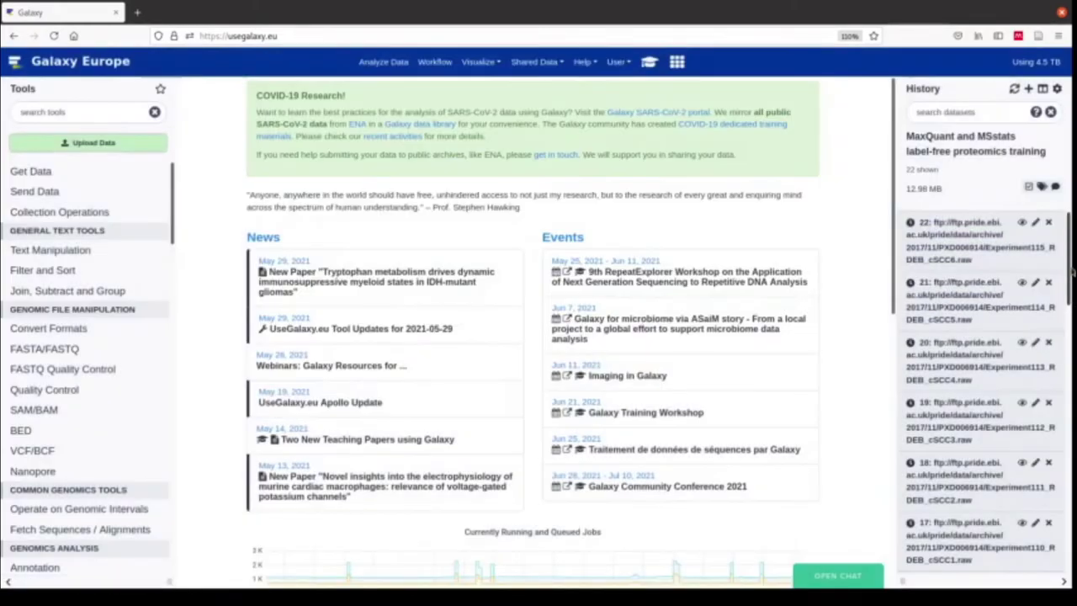
Trim the Zenodo URL prefix and 'input_' from dataset 1's name to get protein_database.fasta, and save.
{"action": "scroll", "coordinate": [1044, 502], "scroll_direction": "down", "scroll_amount": 3}
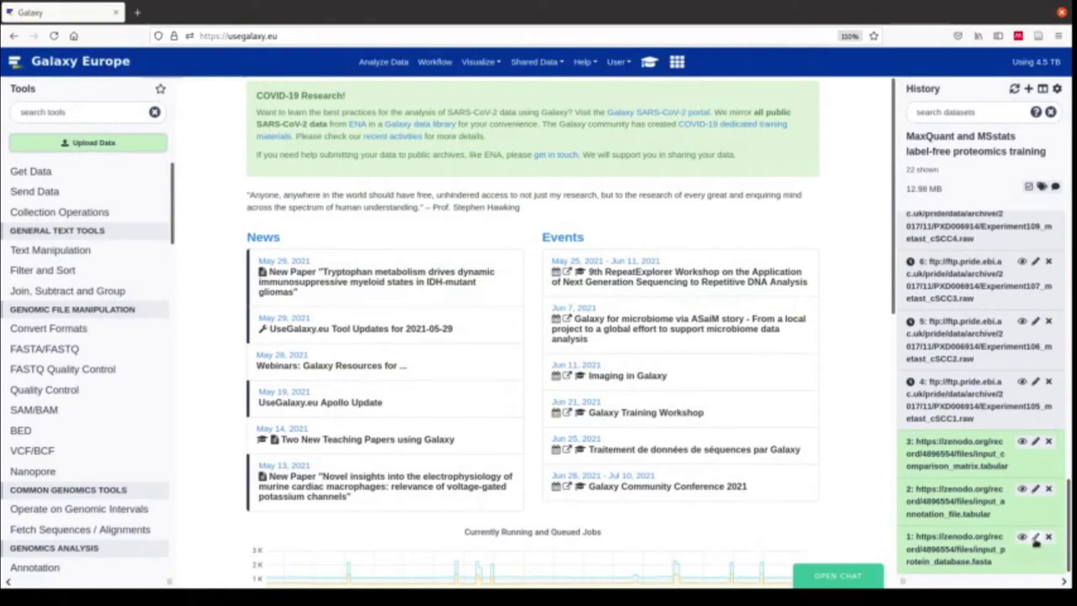
{"action": "left_click", "coordinate": [1035, 537]}
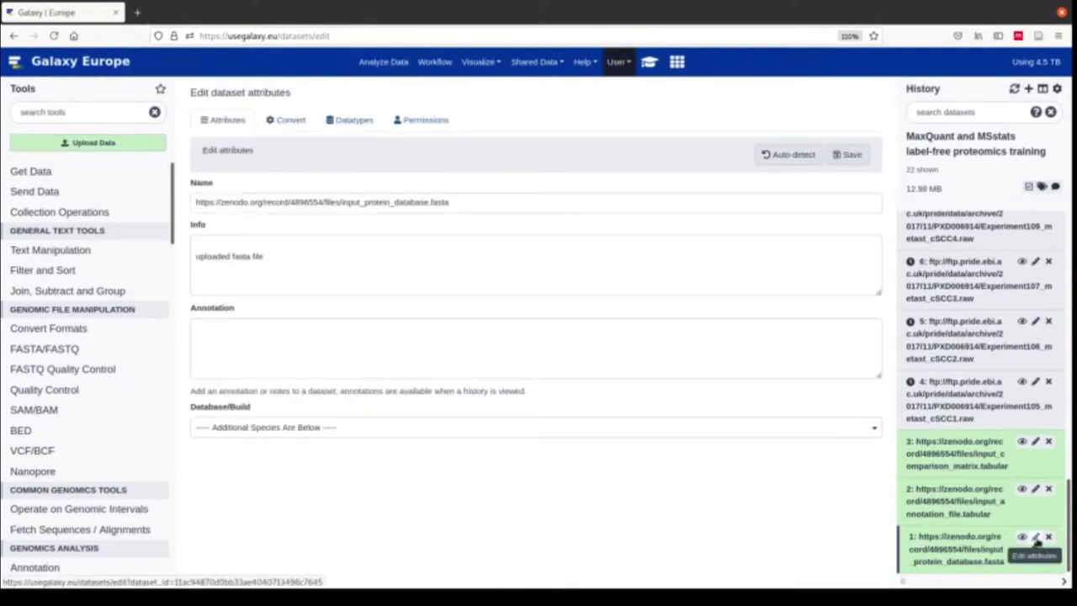
{"action": "left_click", "coordinate": [341, 204]}
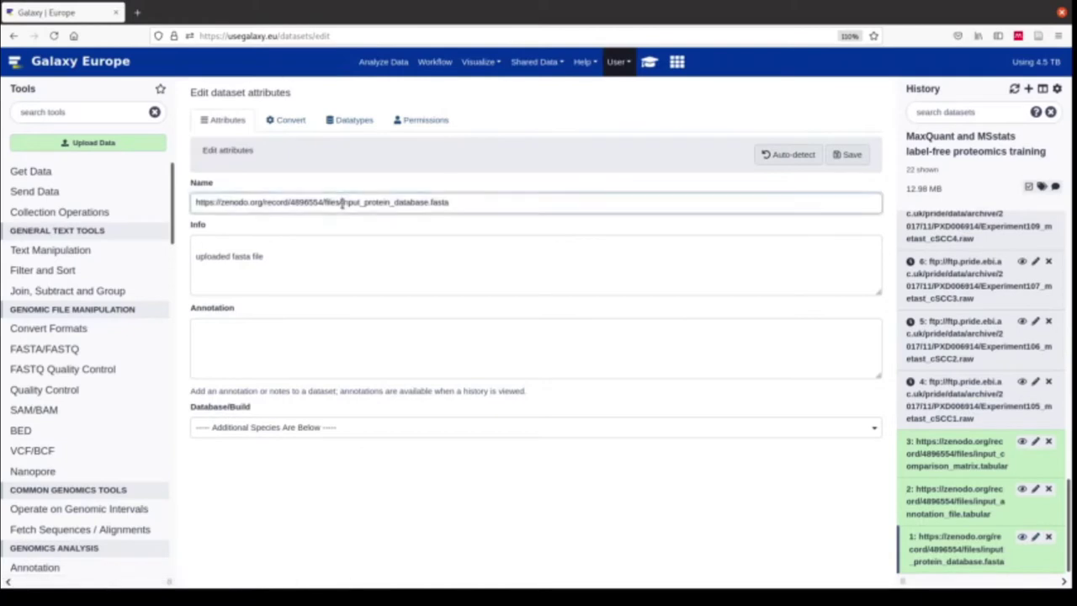
{"action": "left_click_drag", "start_coordinate": [341, 204], "coordinate": [177, 199]}
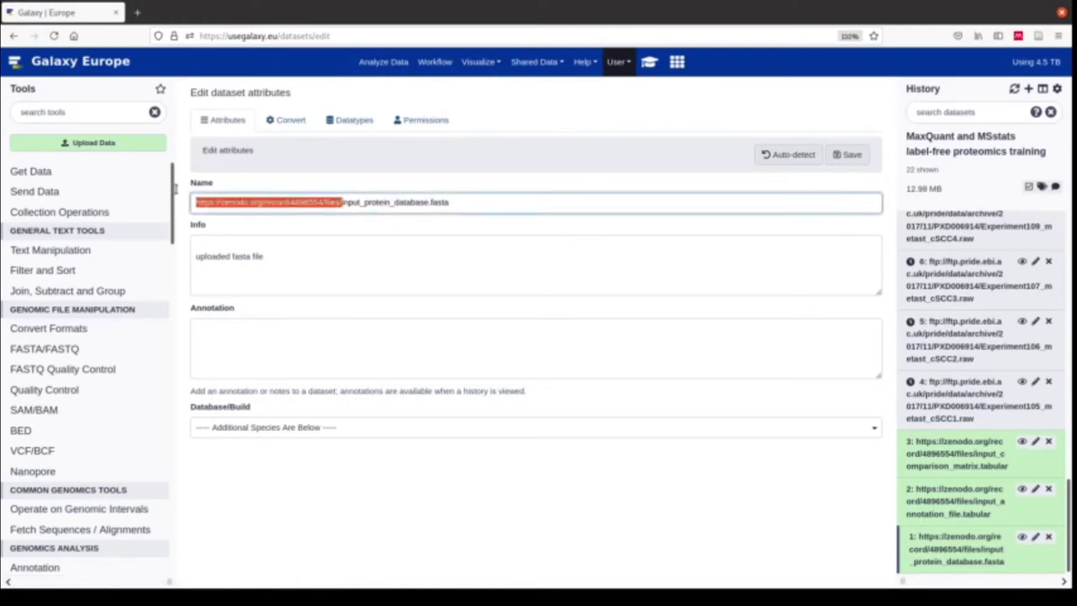
{"action": "key", "text": "BackSpace"}
{"action": "key", "text": "Delete"}
{"action": "key", "text": "Delete"}
{"action": "key", "text": "Delete"}
{"action": "key", "text": "Delete"}
{"action": "key", "text": "Delete"}
{"action": "key", "text": "Delete"}
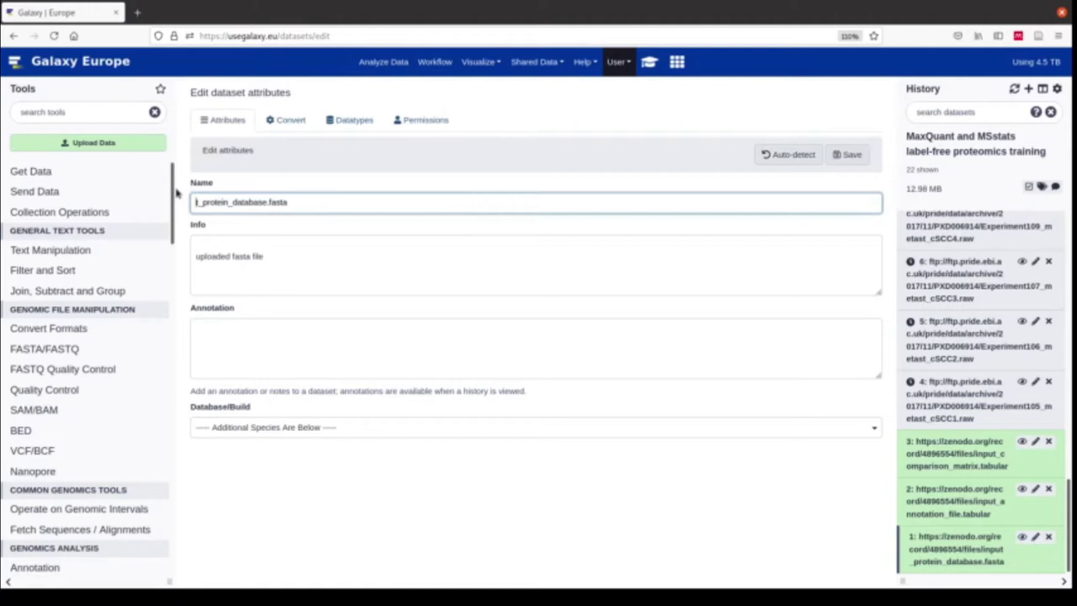
{"action": "left_click", "coordinate": [845, 155]}
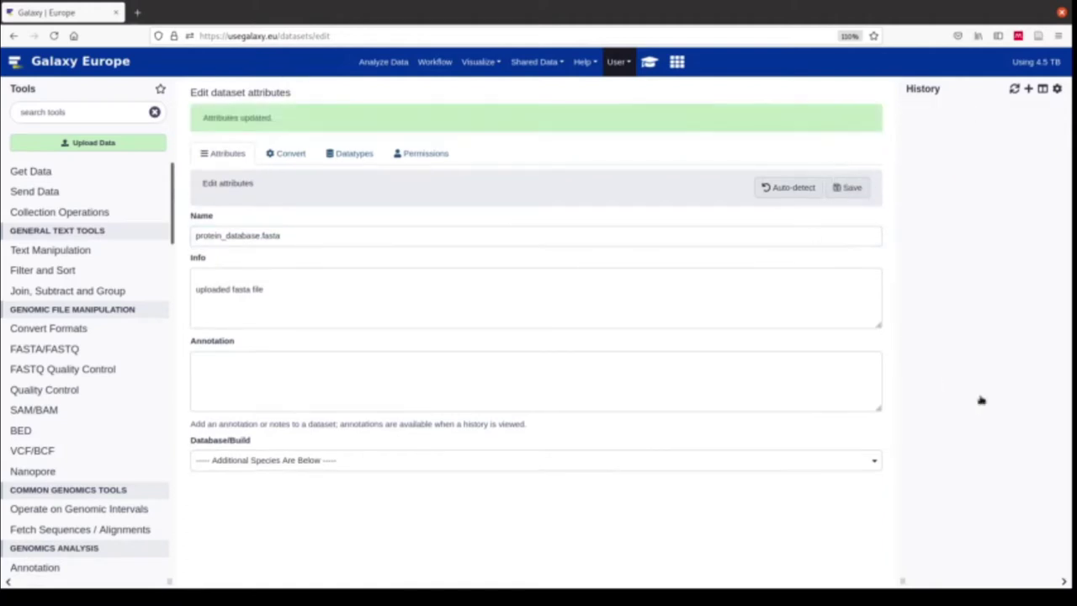
{"action": "scroll", "coordinate": [1022, 522], "scroll_direction": "down", "scroll_amount": 5}
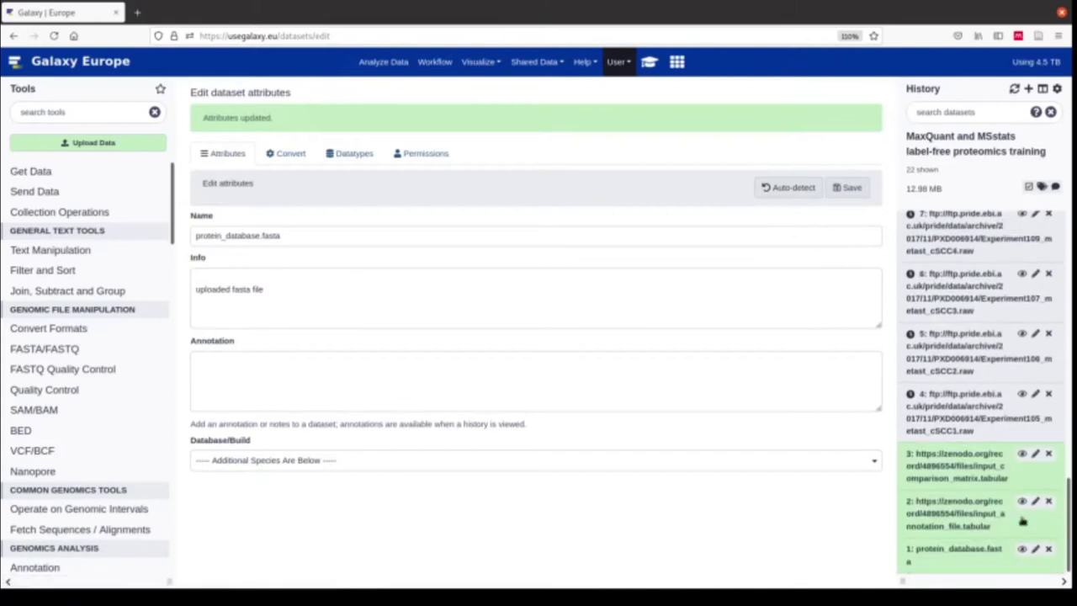
View protein_database.fasta and highlight the first two FASTA headers and their protein sequences.
{"action": "left_click", "coordinate": [1022, 551]}
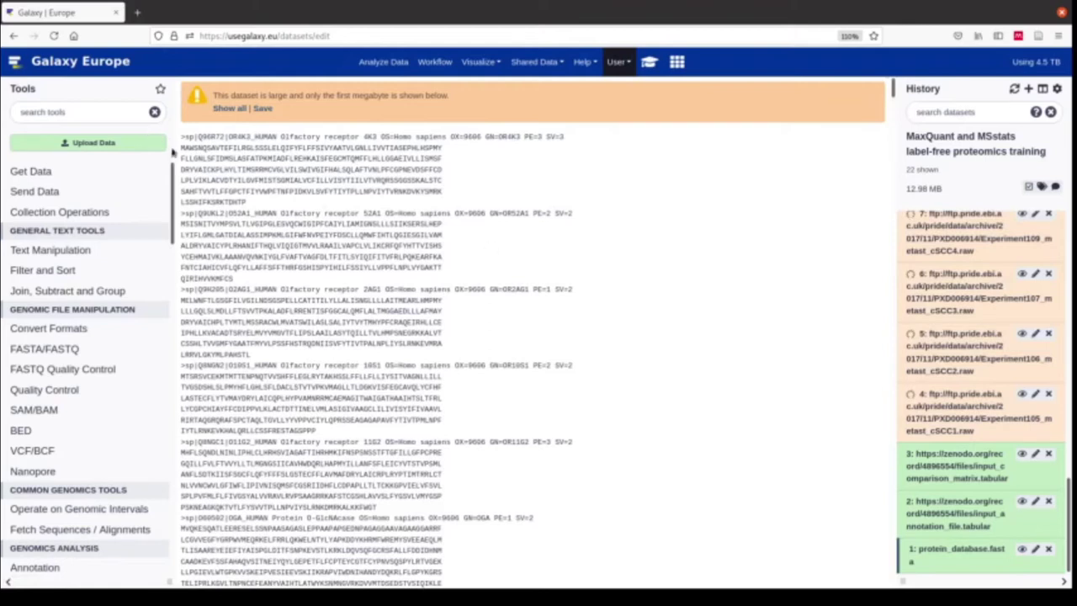
{"action": "left_click_drag", "start_coordinate": [180, 141], "coordinate": [603, 139]}
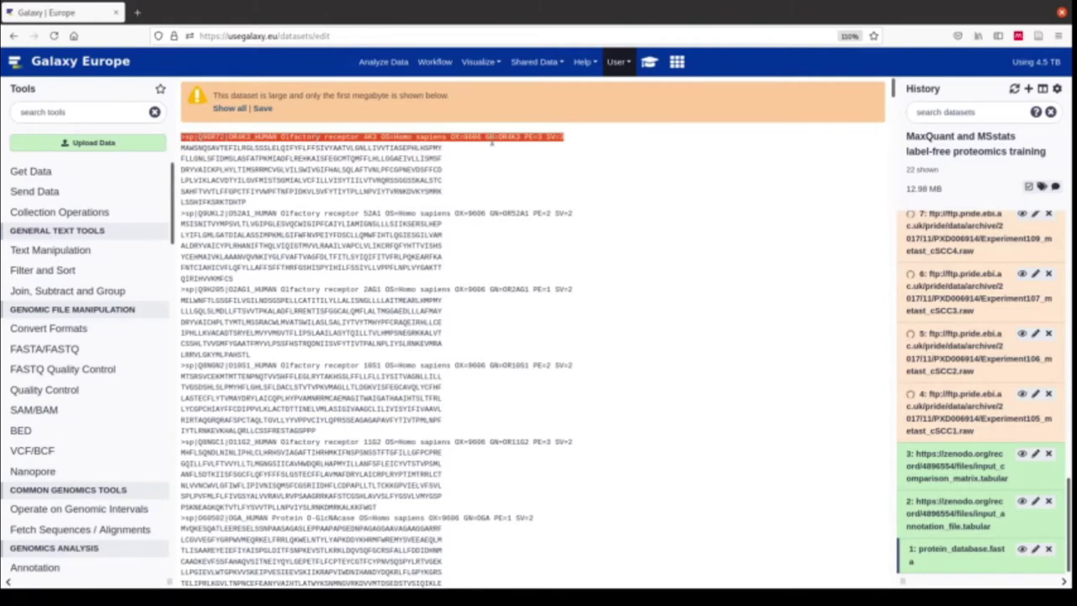
{"action": "left_click_drag", "start_coordinate": [181, 148], "coordinate": [254, 204]}
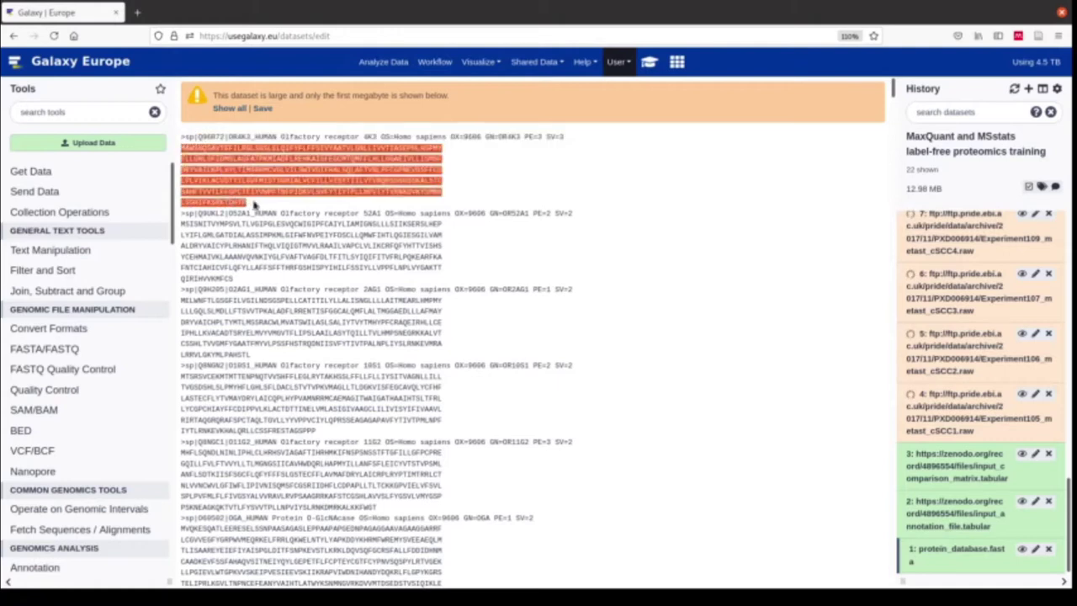
{"action": "left_click_drag", "start_coordinate": [181, 214], "coordinate": [592, 216]}
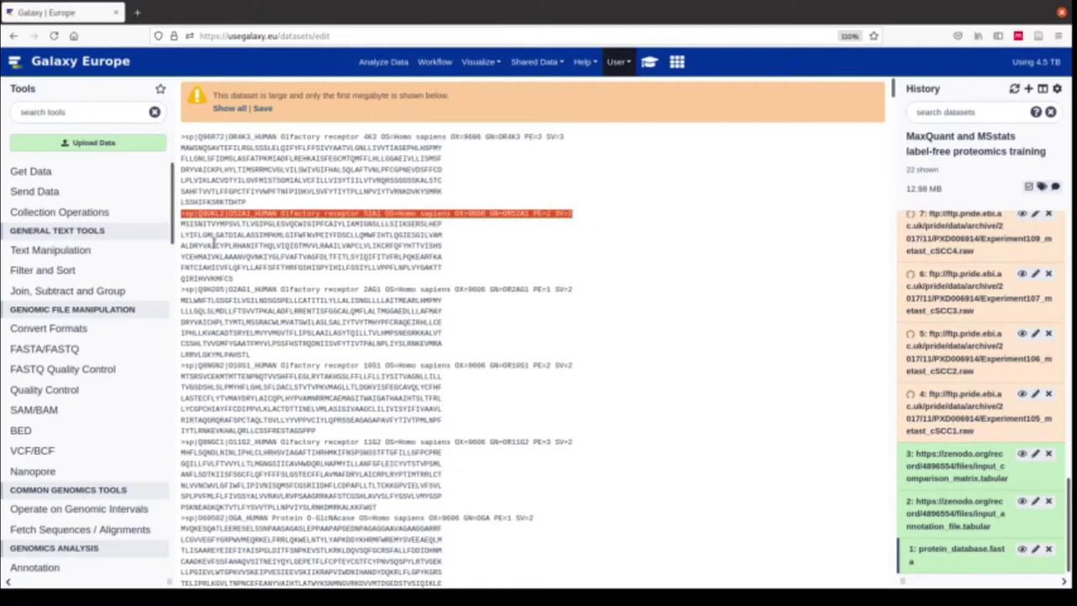
{"action": "left_click_drag", "start_coordinate": [181, 223], "coordinate": [266, 287]}
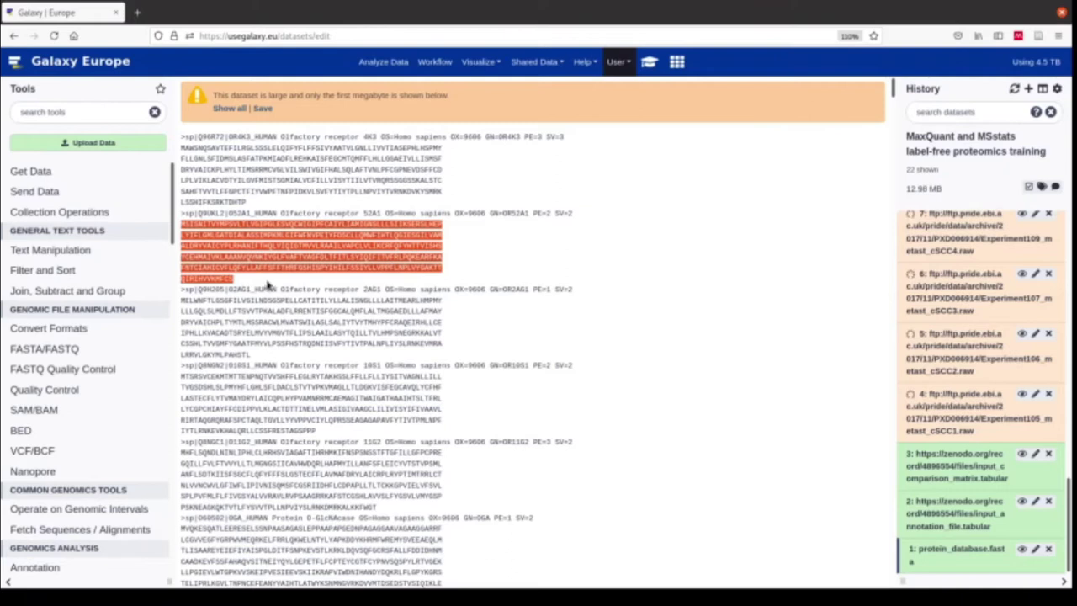
{"action": "left_click", "coordinate": [496, 269]}
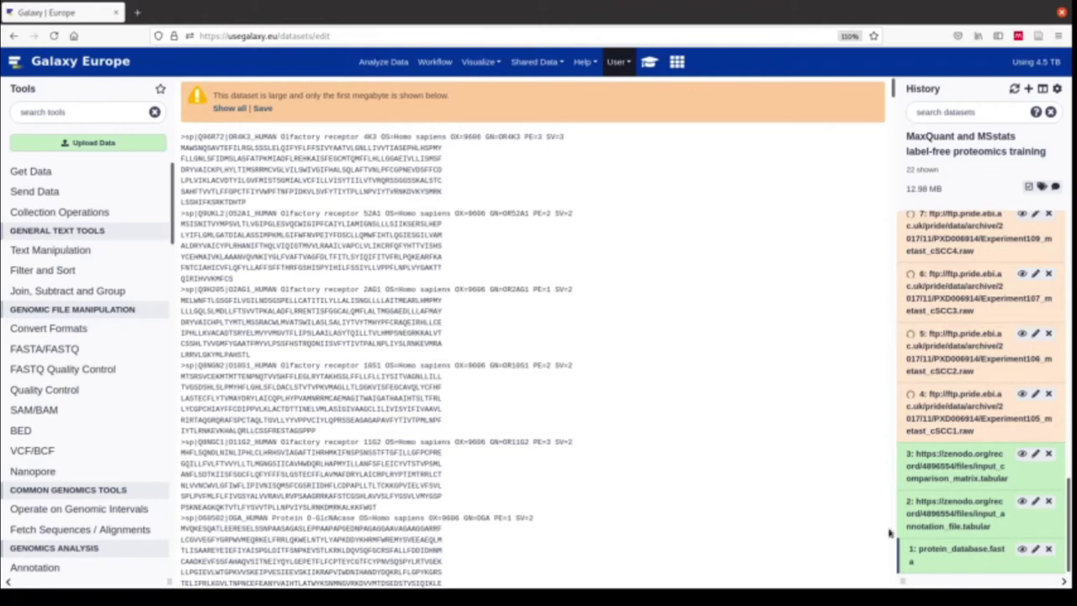
Trim the Zenodo URL prefix and 'input_' from dataset 2's name to get annotation_file.tabular, and save.
{"action": "left_click", "coordinate": [1035, 502]}
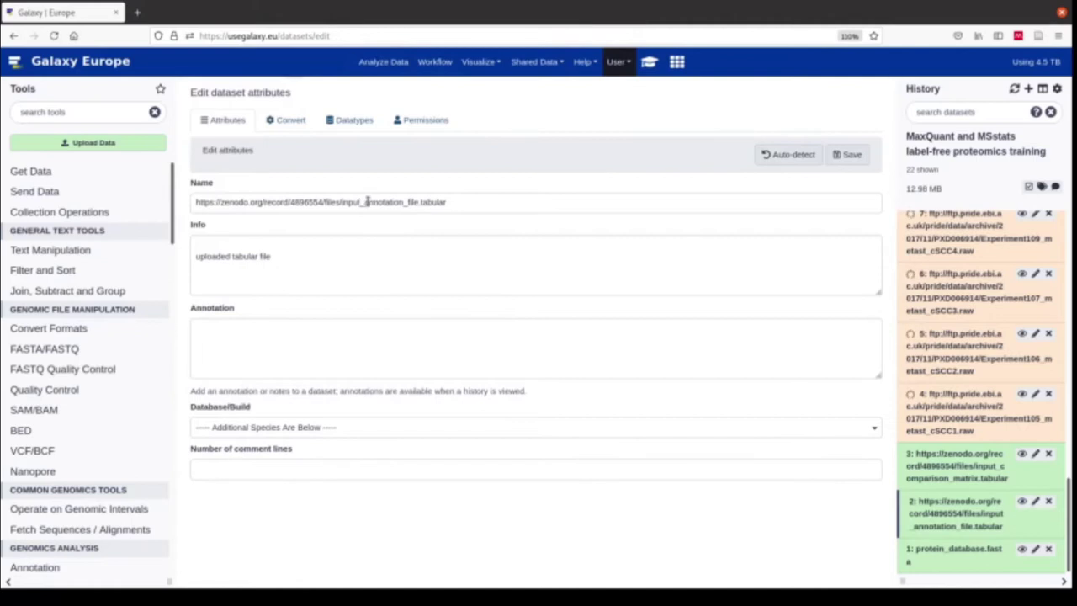
{"action": "left_click_drag", "start_coordinate": [363, 203], "coordinate": [167, 187]}
{"action": "key", "text": "BackSpace"}
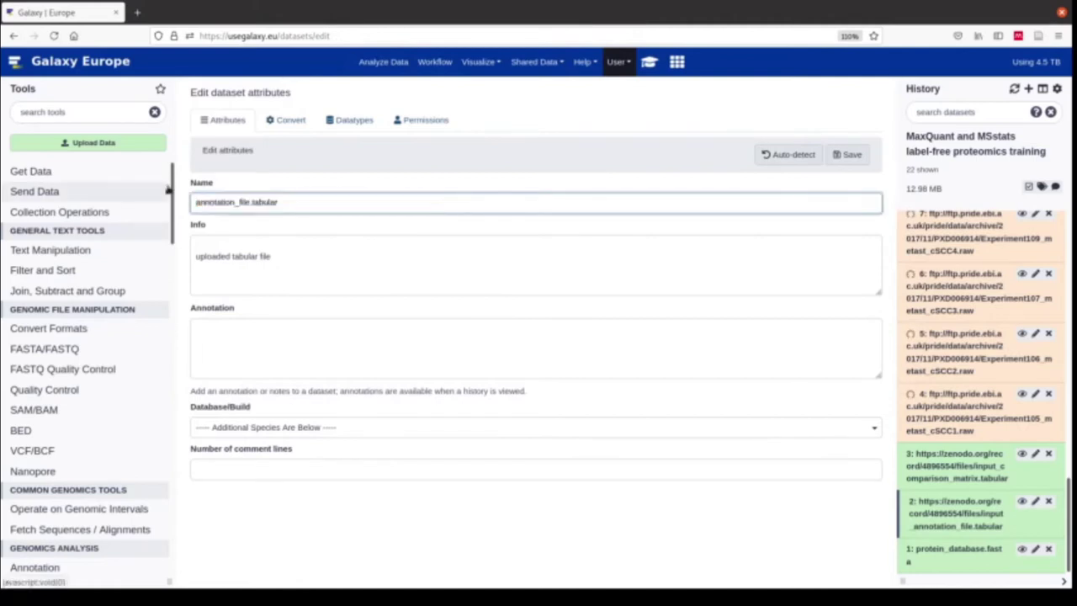
{"action": "left_click", "coordinate": [849, 160]}
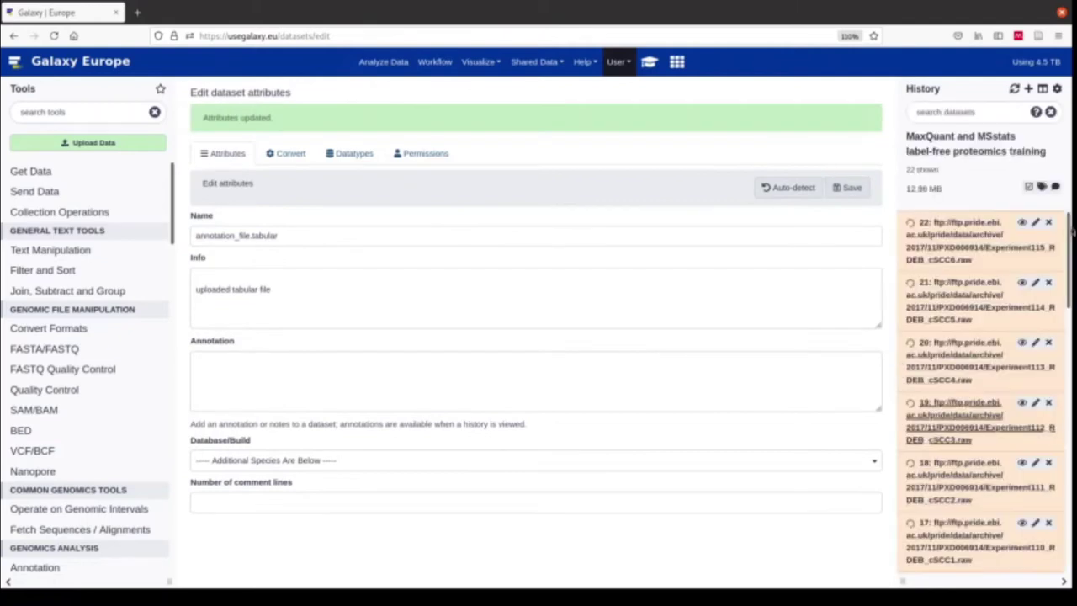
{"action": "scroll", "coordinate": [1010, 505], "scroll_direction": "down", "scroll_amount": 10}
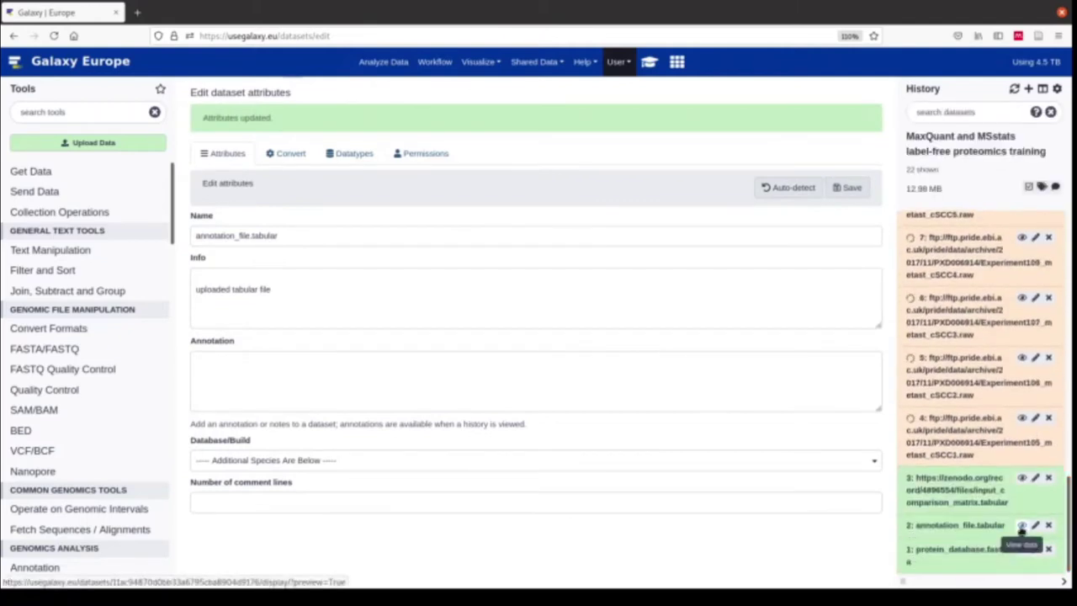
View annotation_file.tabular and highlight the first Raw.file entry, metast_cSCC1.raw.thermo.
{"action": "left_click", "coordinate": [1022, 525]}
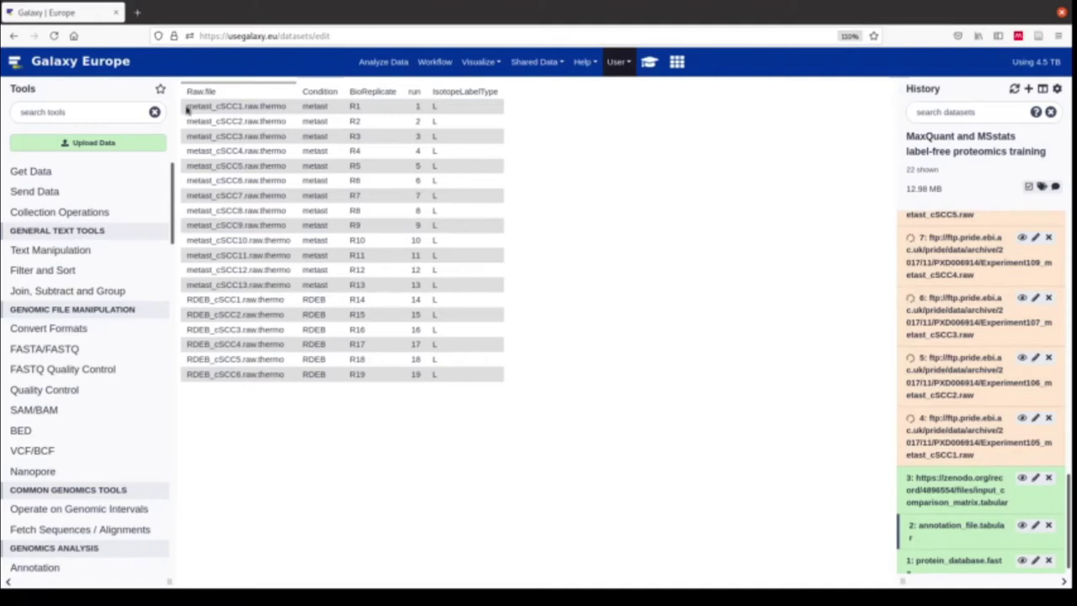
{"action": "left_click_drag", "start_coordinate": [187, 107], "coordinate": [289, 108]}
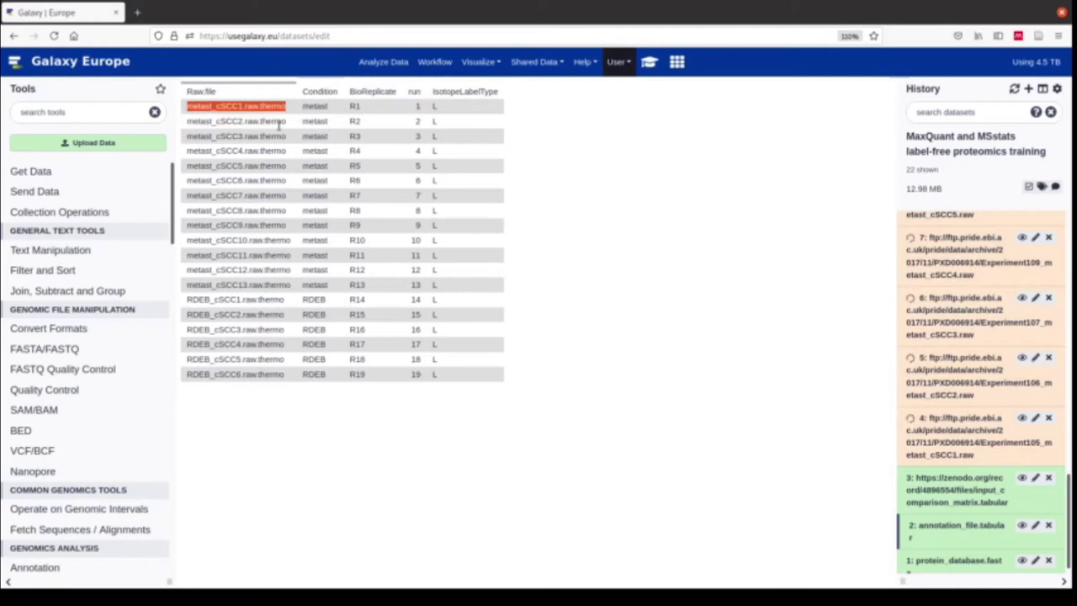
{"action": "left_click", "coordinate": [246, 375]}
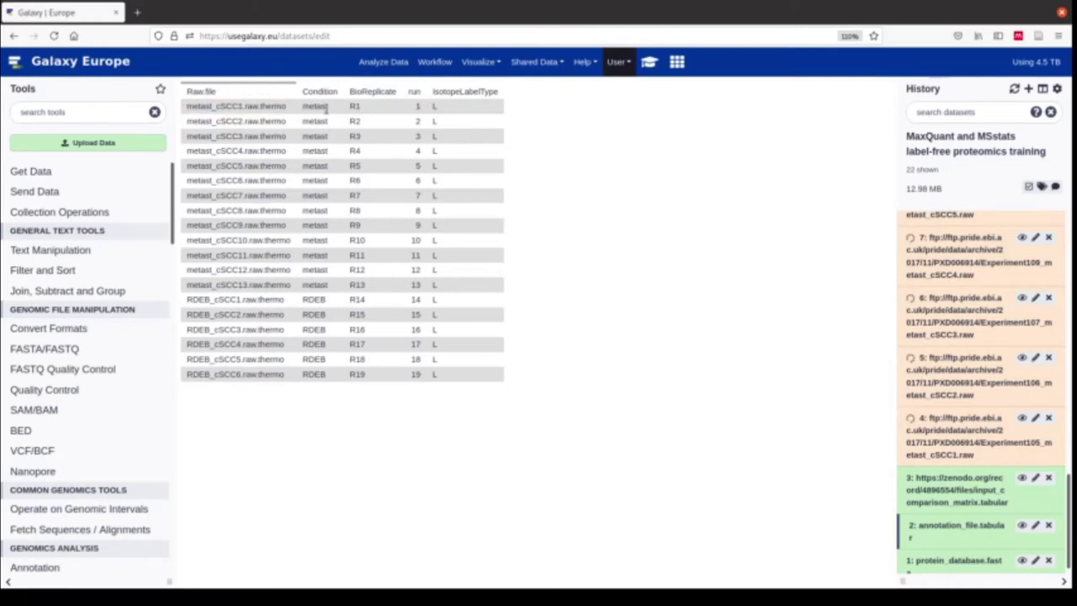